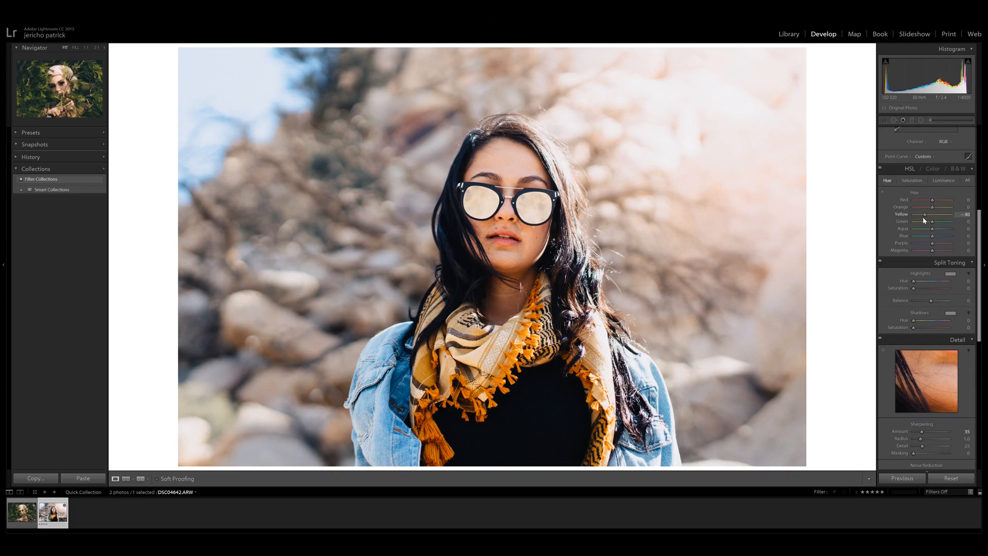
- Adjust the yellow hue in the HSL settings to -86 to warm the scarf of the woman in sunglasses
{"action": "mouse_move", "coordinate": [911, 215]}
{"action": "left_mouse_down"}
{"action": "mouse_move", "coordinate": [925, 213]}
{"action": "mouse_move", "coordinate": [915, 219]}
{"action": "left_mouse_up"}
{"action": "key", "text": "z"}
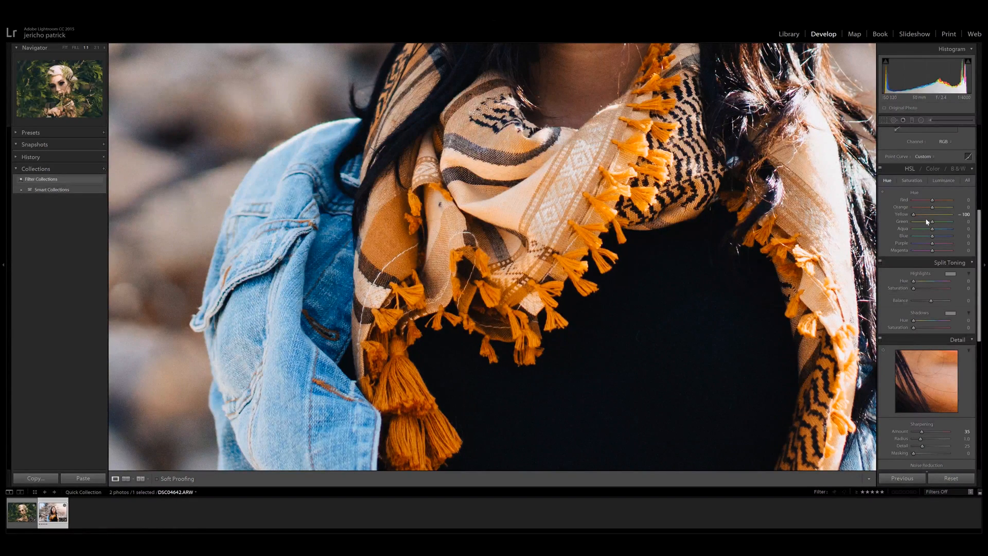
{"action": "mouse_move", "coordinate": [915, 214]}
{"action": "left_mouse_down"}
{"action": "mouse_move", "coordinate": [956, 218]}
{"action": "mouse_move", "coordinate": [910, 219]}
{"action": "mouse_move", "coordinate": [952, 216]}
{"action": "mouse_move", "coordinate": [925, 219]}
{"action": "left_mouse_up"}
{"action": "left_click_drag", "start_coordinate": [931, 217], "coordinate": [912, 216]}
{"action": "key", "text": "z"}
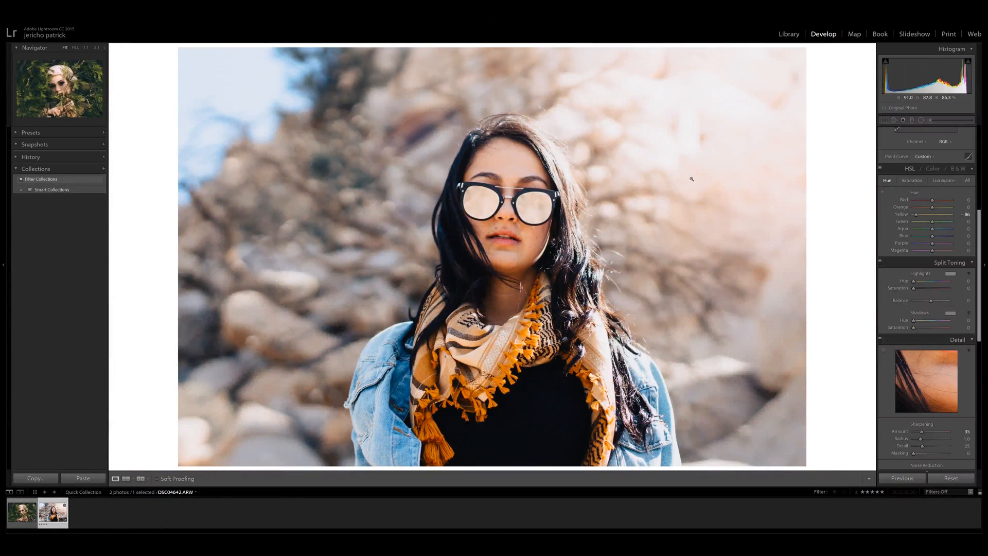
- Set the blue hue to -25 for the denim jacket and compare the photo with and without the HSL adjustments
{"action": "left_click", "coordinate": [401, 433]}
{"action": "left_click_drag", "start_coordinate": [401, 434], "coordinate": [510, 329]}
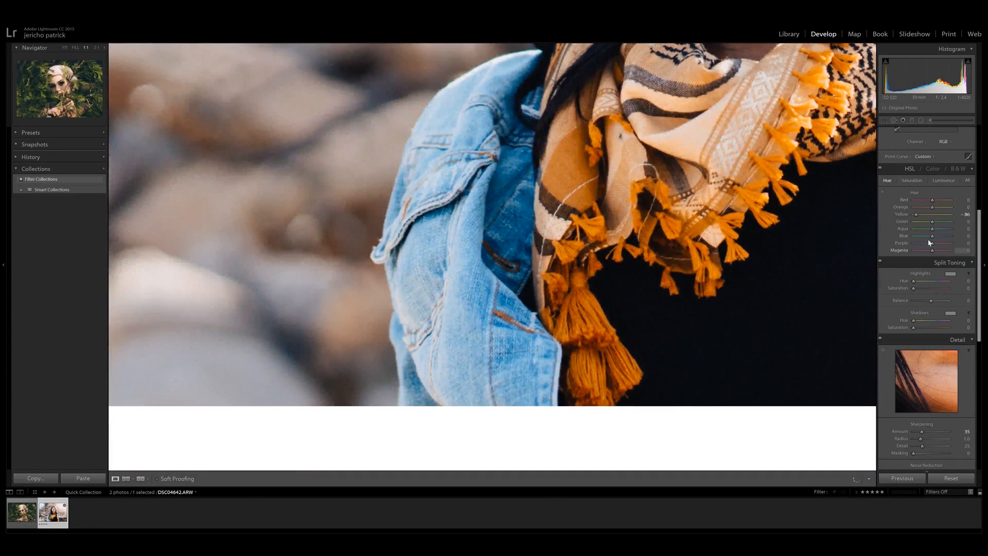
{"action": "left_click_drag", "start_coordinate": [932, 238], "coordinate": [927, 239]}
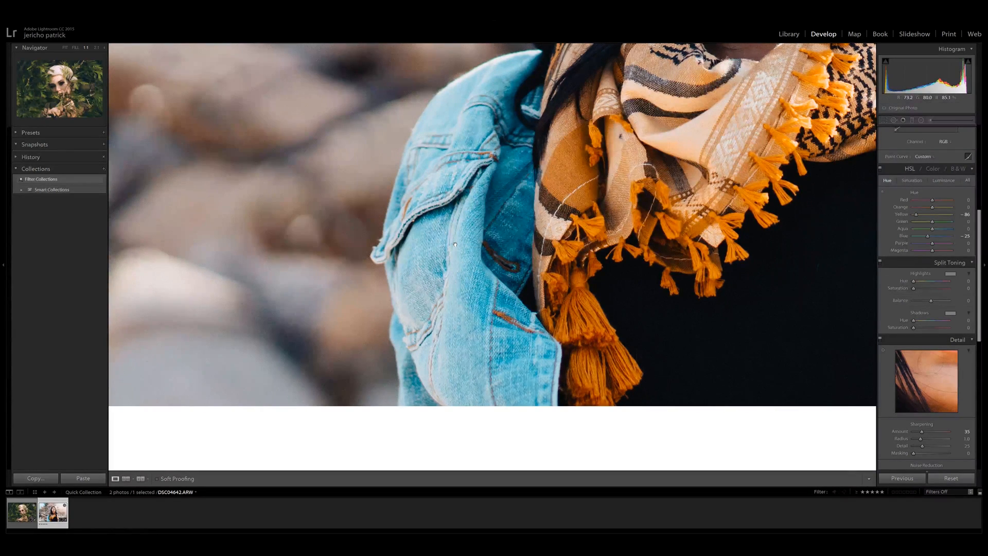
{"action": "left_click", "coordinate": [491, 242]}
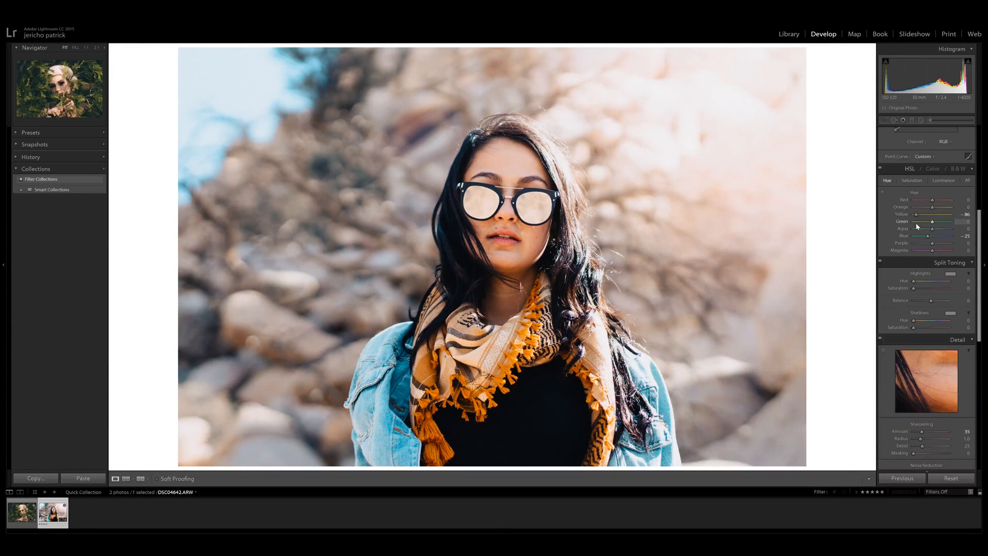
{"action": "left_click", "coordinate": [880, 168]}
{"action": "left_click", "coordinate": [880, 169]}
- Try the red saturation at -100 and a higher aqua saturation, resetting each one
{"action": "left_click", "coordinate": [911, 181]}
{"action": "left_click_drag", "start_coordinate": [932, 200], "coordinate": [901, 202]}
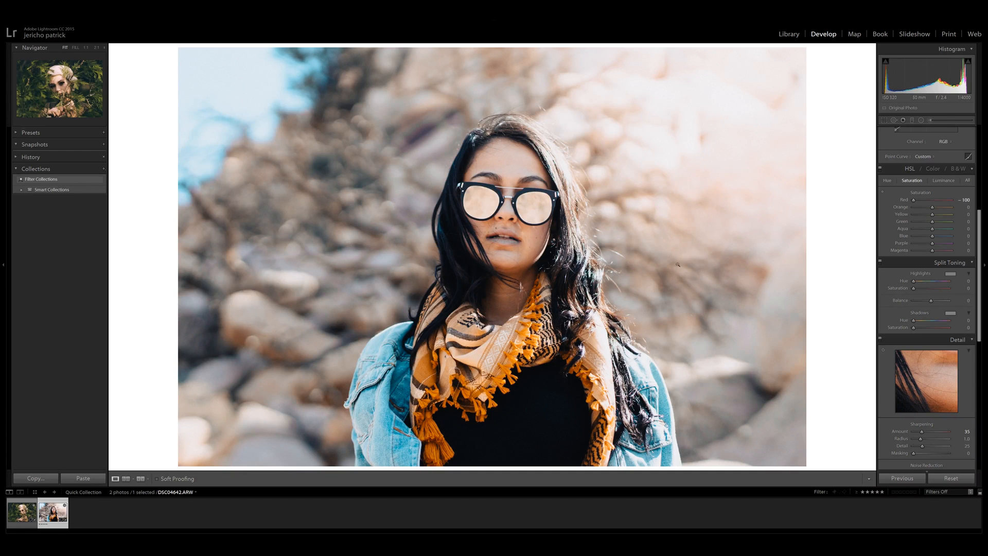
{"action": "left_click", "coordinate": [509, 243]}
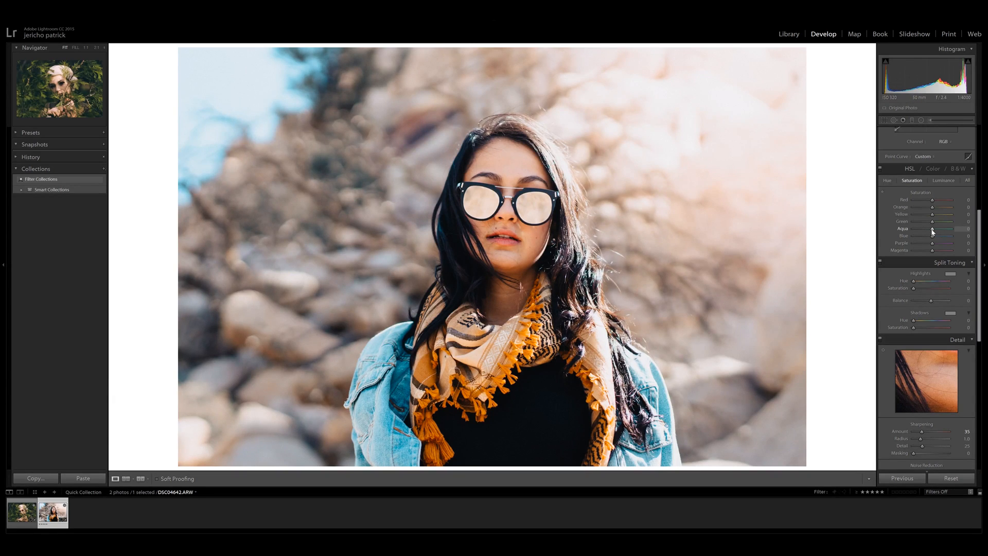
{"action": "left_click_drag", "start_coordinate": [932, 229], "coordinate": [956, 227]}
{"action": "double_click", "coordinate": [932, 228]}
- Try the yellow saturation at +100 and check its effect on the blurred background rocks
{"action": "left_click_drag", "start_coordinate": [945, 216], "coordinate": [956, 218]}
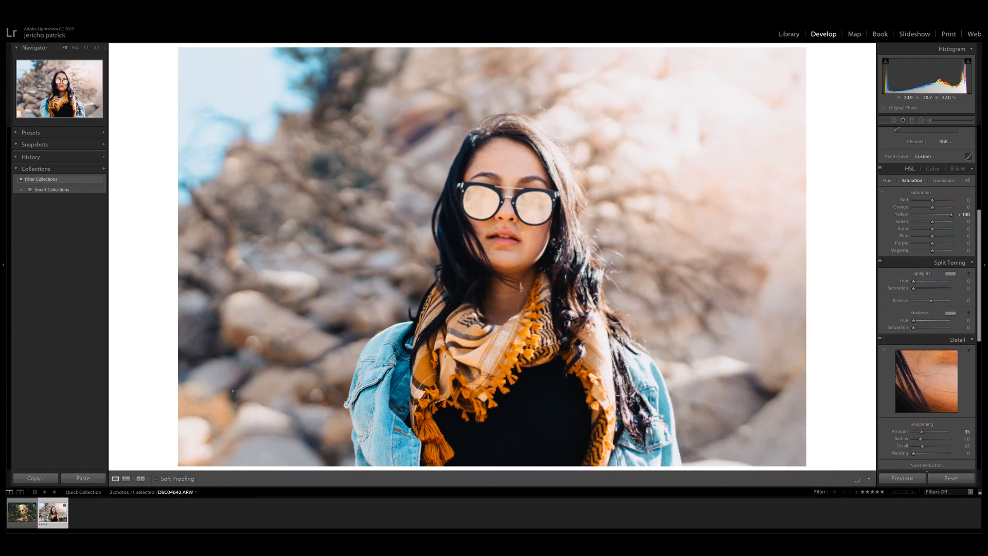
{"action": "left_click", "coordinate": [350, 360]}
{"action": "left_click_drag", "start_coordinate": [216, 428], "coordinate": [358, 260]}
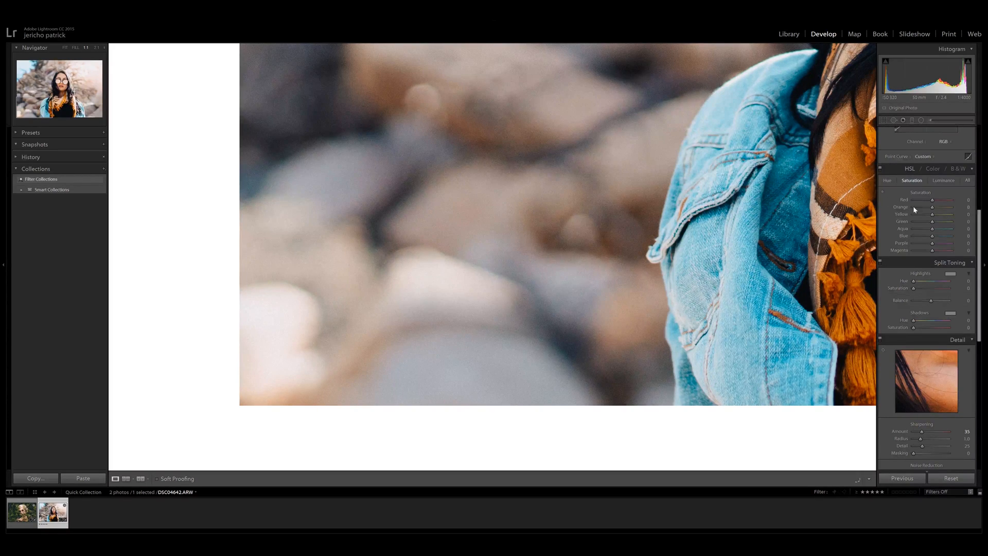
{"action": "left_click_drag", "start_coordinate": [932, 215], "coordinate": [959, 220]}
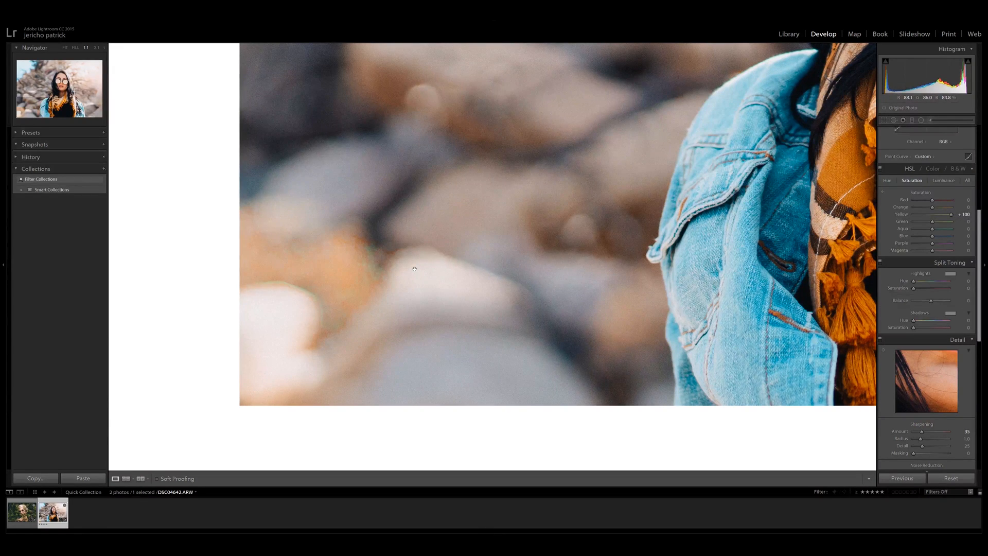
{"action": "left_click", "coordinate": [330, 277]}
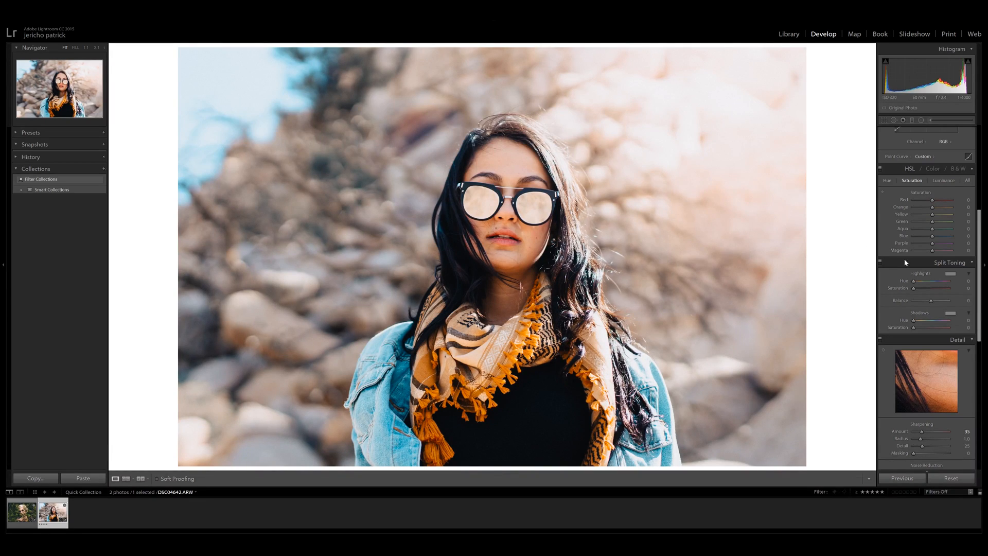
- Try slight changes to the orange and purple saturation
{"action": "left_click_drag", "start_coordinate": [932, 207], "coordinate": [931, 208]}
{"action": "left_click_drag", "start_coordinate": [932, 244], "coordinate": [929, 251]}
{"action": "left_click_drag", "start_coordinate": [931, 208], "coordinate": [932, 208]}
- Test the red luminance at -100 and +100 on the lips and skin, and set it to +29
{"action": "left_click", "coordinate": [943, 180]}
{"action": "left_click", "coordinate": [944, 181]}
{"action": "mouse_move", "coordinate": [932, 200]}
{"action": "left_mouse_down"}
{"action": "mouse_move", "coordinate": [968, 200]}
{"action": "mouse_move", "coordinate": [914, 200]}
{"action": "left_mouse_up"}
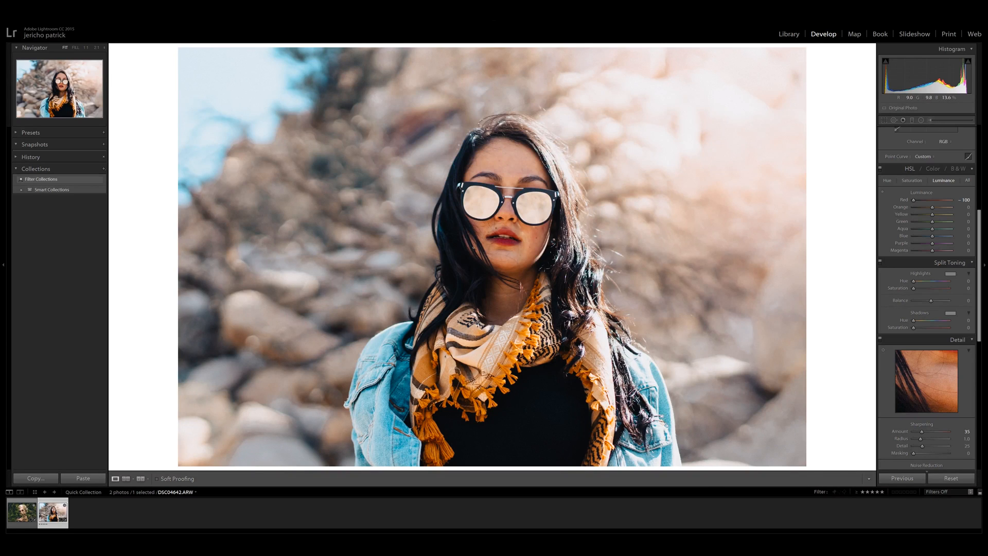
{"action": "left_click", "coordinate": [504, 241]}
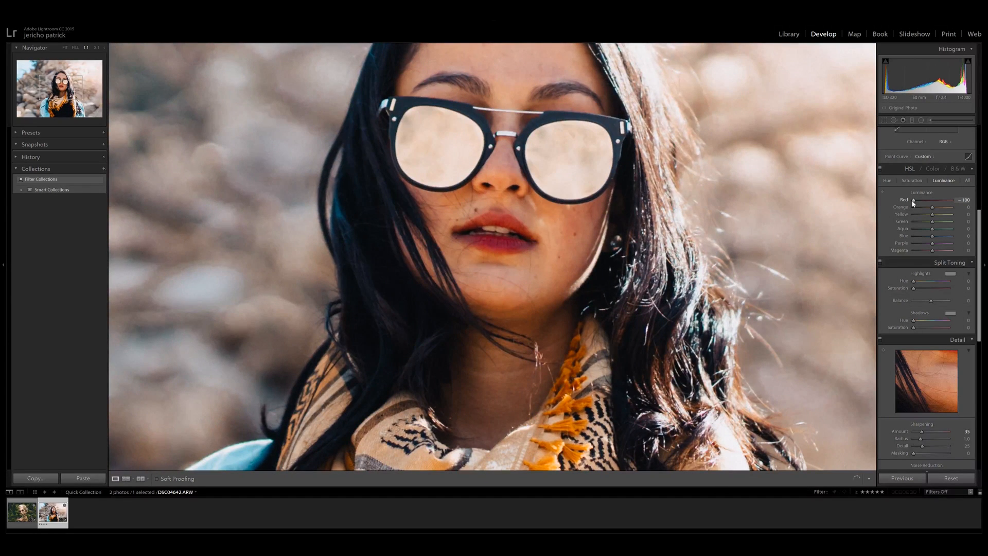
{"action": "left_click_drag", "start_coordinate": [913, 200], "coordinate": [952, 201]}
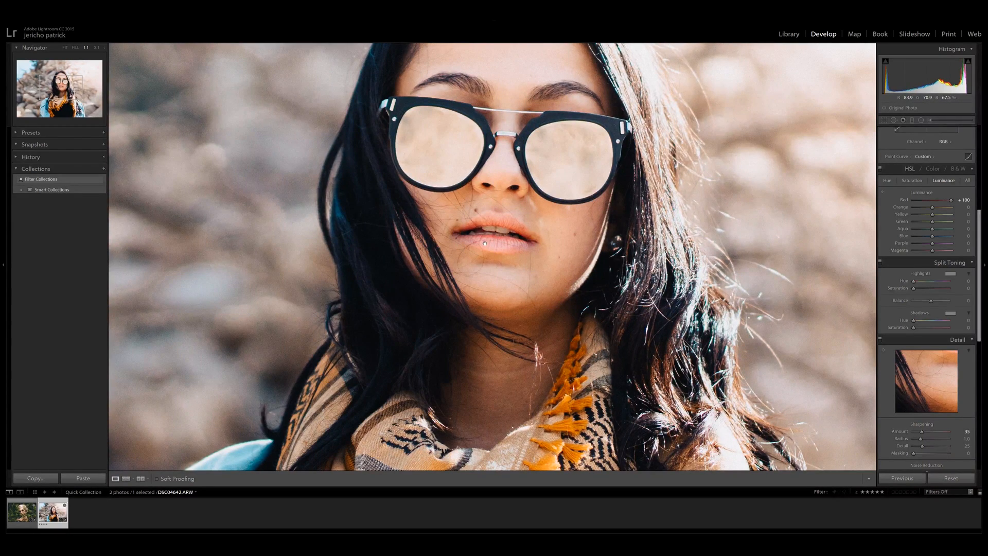
{"action": "left_click_drag", "start_coordinate": [951, 200], "coordinate": [938, 200]}
{"action": "left_click", "coordinate": [659, 282]}
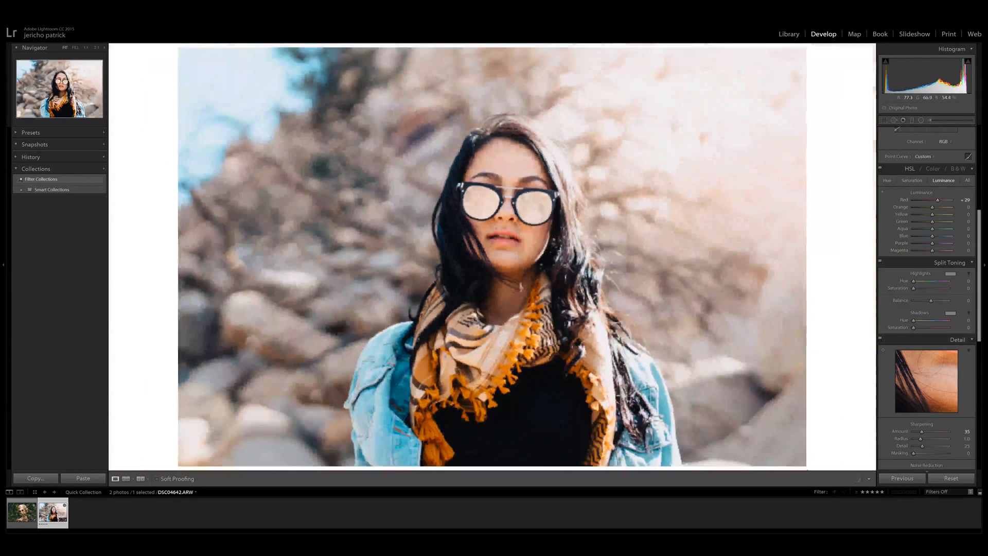
- Raise the blue luminance to +36 to brighten the denim jacket and sky
{"action": "mouse_move", "coordinate": [932, 236]}
{"action": "left_mouse_down"}
{"action": "mouse_move", "coordinate": [923, 235]}
{"action": "mouse_move", "coordinate": [940, 234]}
{"action": "left_mouse_up"}
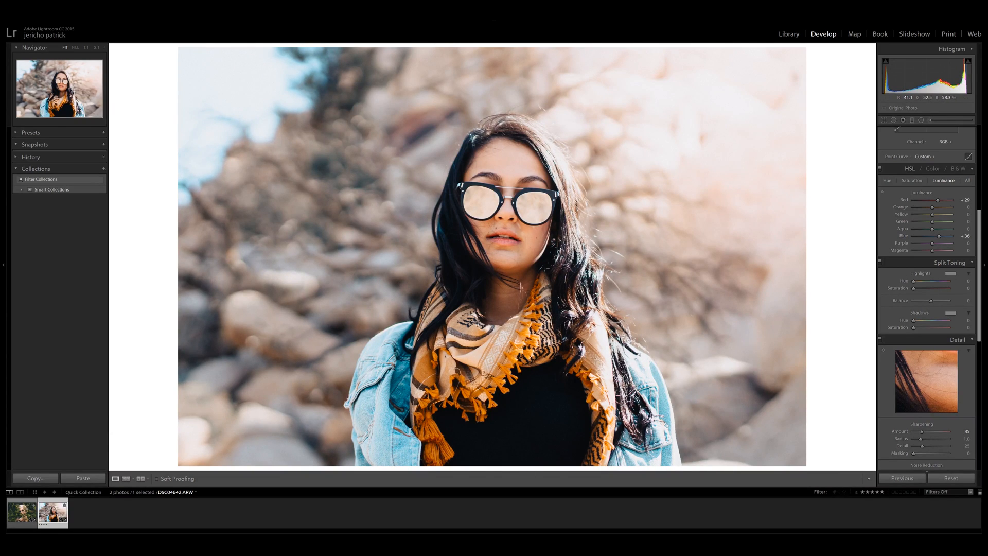
{"action": "left_click", "coordinate": [426, 344]}
{"action": "left_click", "coordinate": [720, 302]}
- Return to the hue settings and compare the portrait with the HSL adjustments disabled and enabled
{"action": "left_click", "coordinate": [889, 181]}
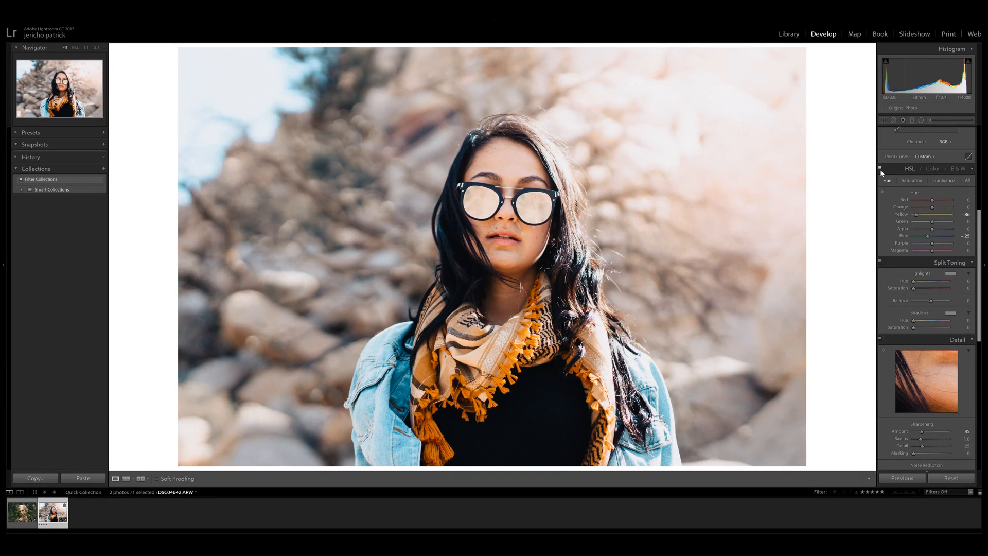
{"action": "left_click", "coordinate": [880, 169]}
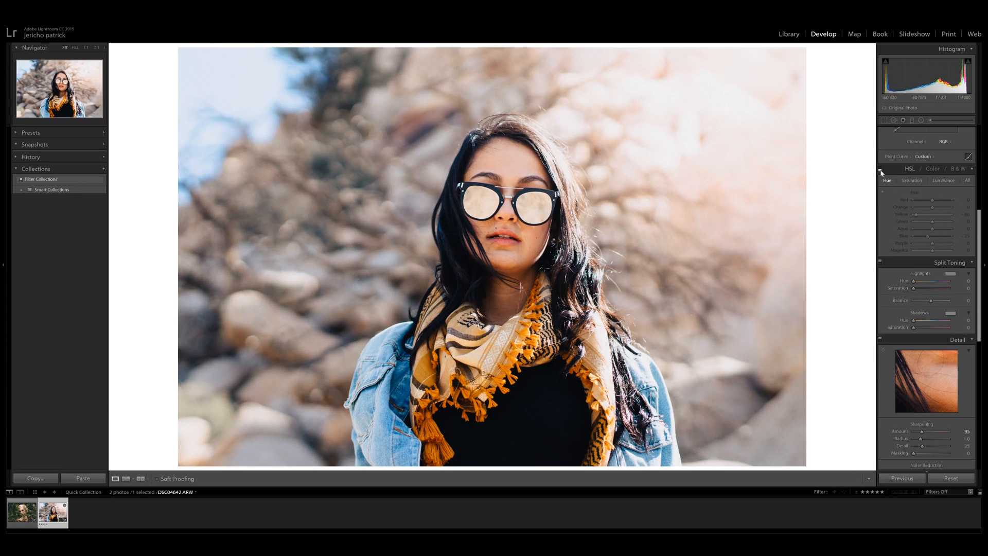
{"action": "left_click", "coordinate": [880, 169]}
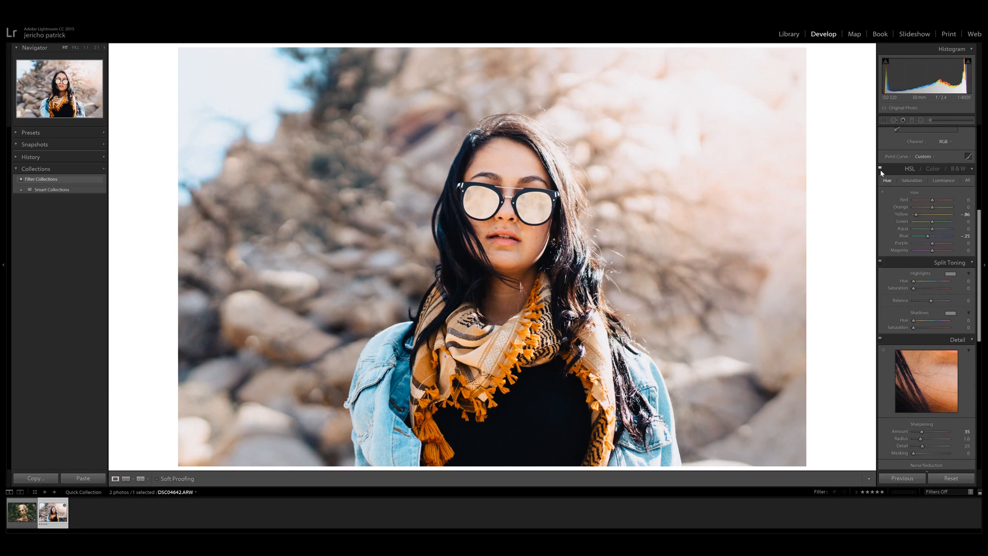
{"action": "left_click", "coordinate": [880, 170]}
{"action": "left_click", "coordinate": [881, 170]}
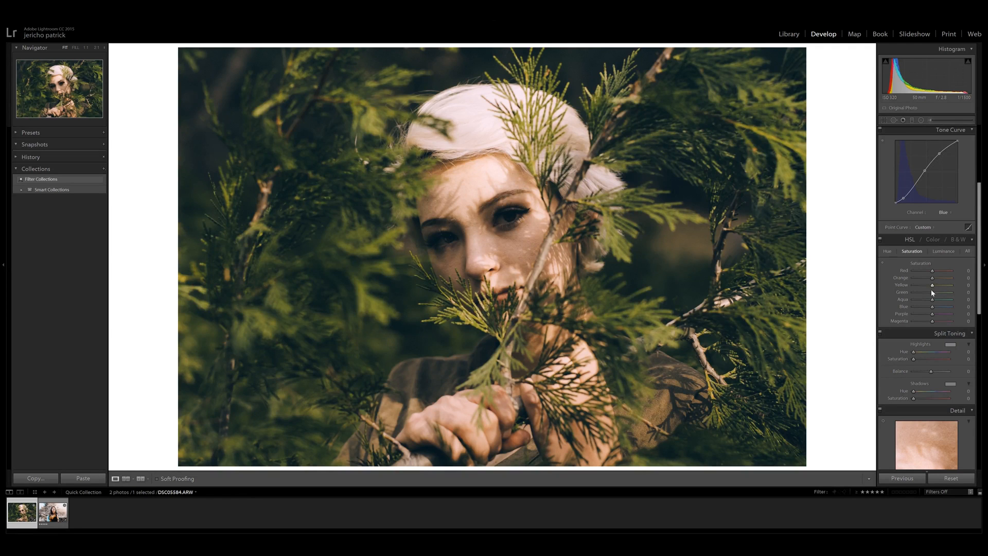
- Try the yellow and green saturation at -100 on the photo of the woman among the branches
{"action": "mouse_move", "coordinate": [914, 291]}
{"action": "left_mouse_down"}
{"action": "mouse_move", "coordinate": [921, 283]}
{"action": "mouse_move", "coordinate": [906, 285]}
{"action": "left_mouse_up"}
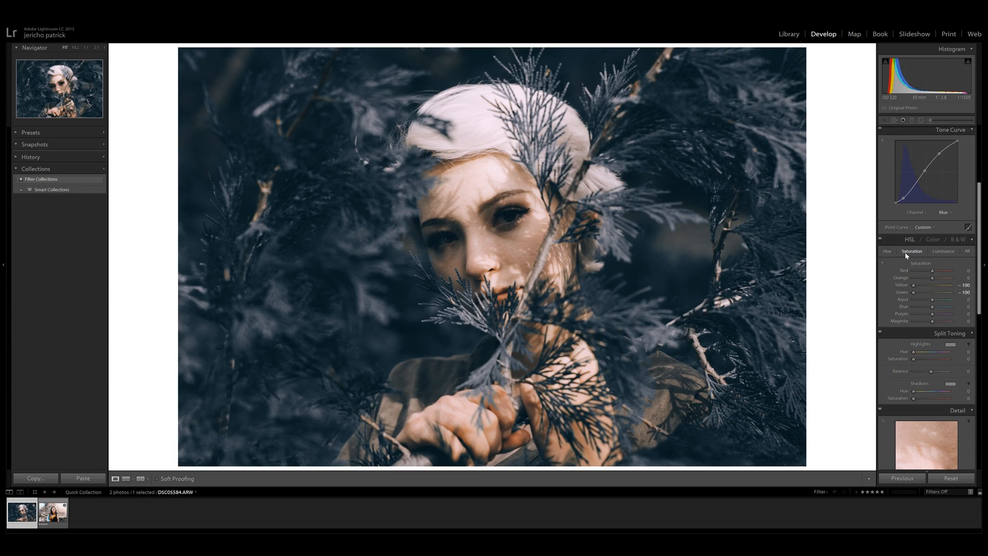
- Set the orange hue to -21 and lower the green hue for the foliage, and show the saturation settings
{"action": "left_click", "coordinate": [889, 251]}
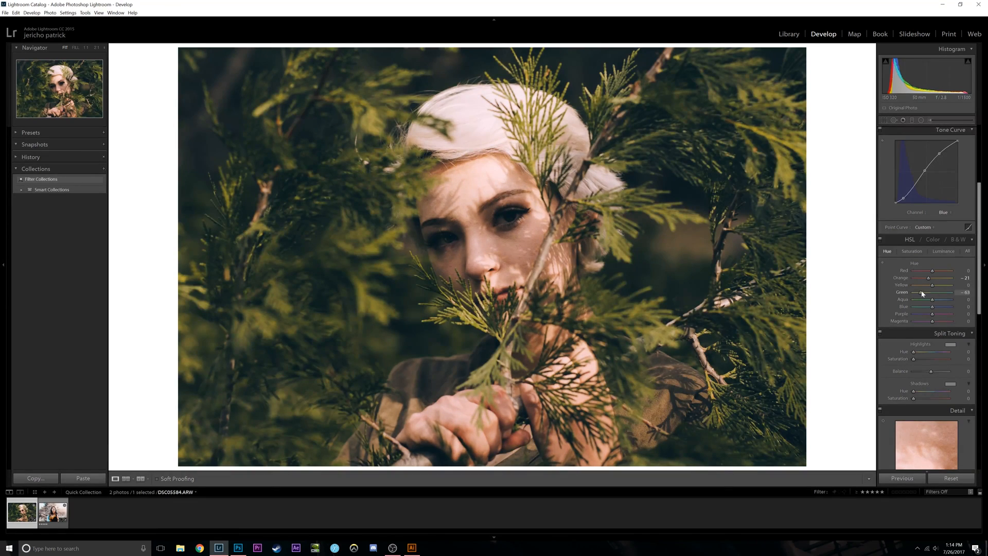
{"action": "left_click", "coordinate": [912, 251]}
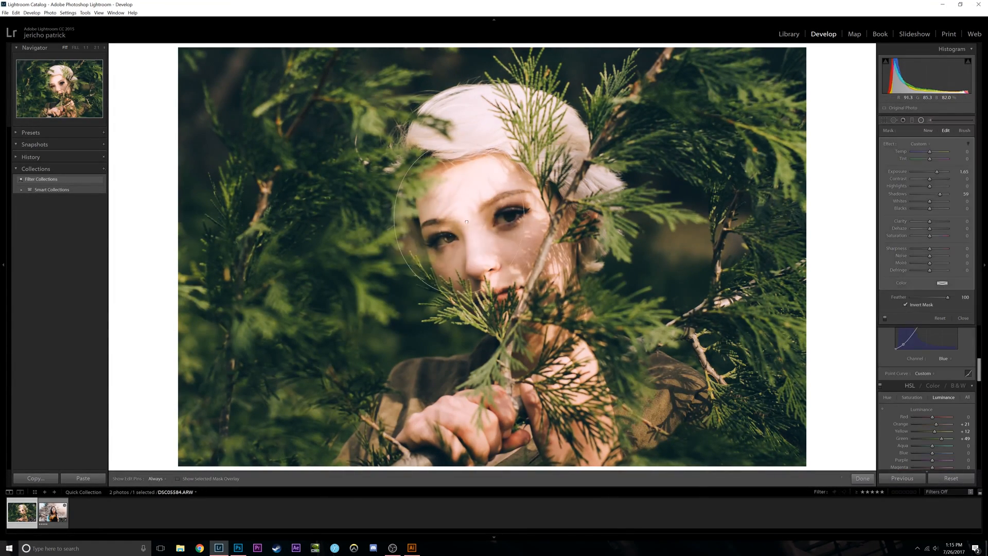
- Fit a small radial filter over the woman's shadowed eye and leave the radial filter editing
{"action": "left_click_drag", "start_coordinate": [466, 222], "coordinate": [452, 236]}
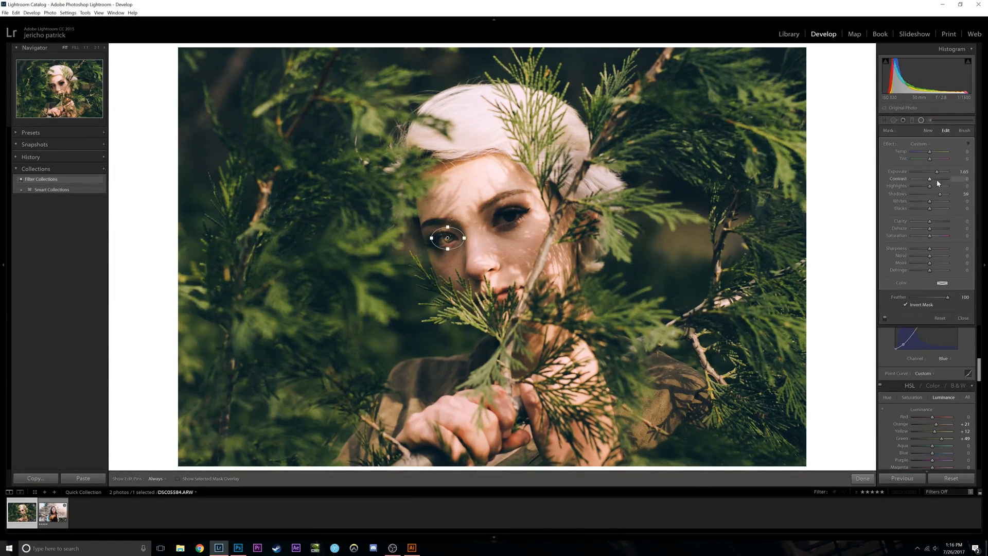
{"action": "left_click", "coordinate": [921, 120]}
{"action": "left_click", "coordinate": [930, 120]}
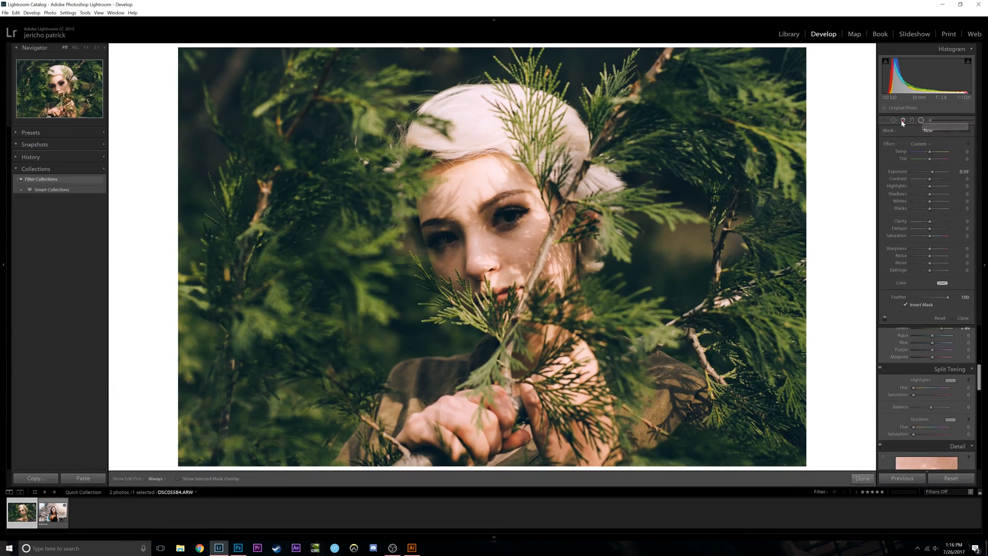